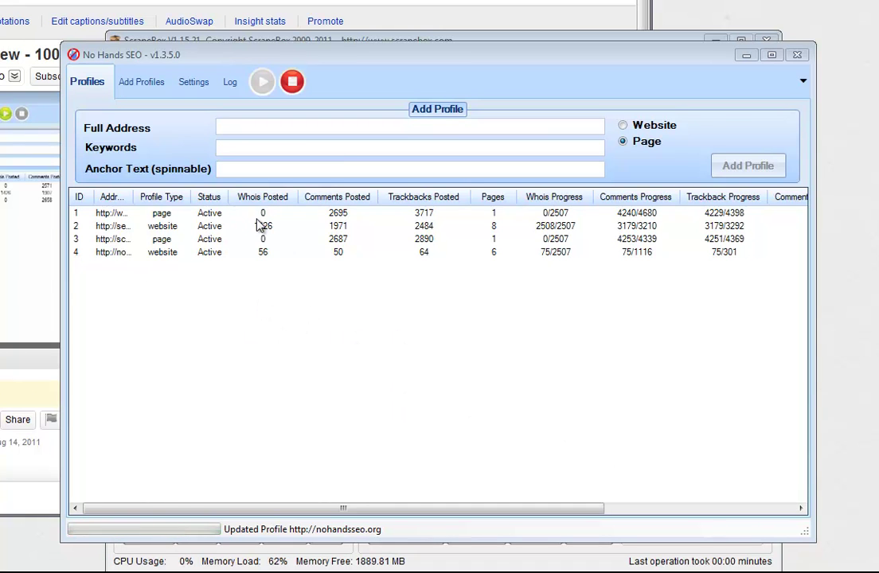
left_click(184, 60)
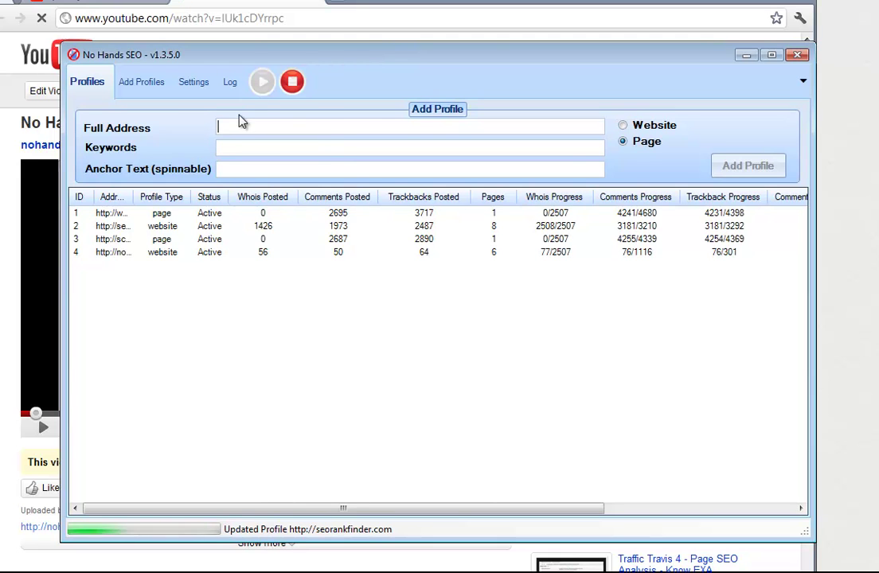
type("http://www.youtube.com/watch?v=IUk1cDYrrpc")
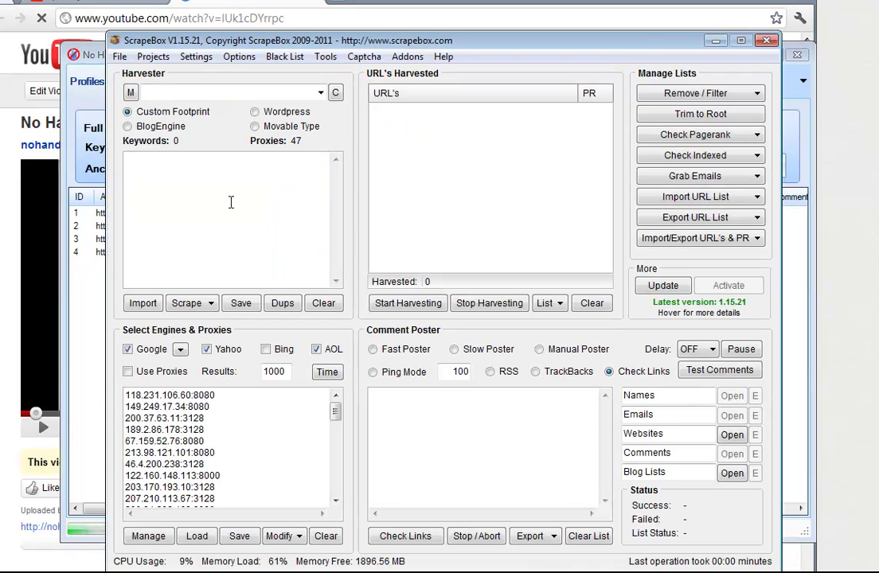
In ScrapeBox, open the Keyword Scraper and scrape suggestions for the keyword "seo"
left_click(189, 303)
type("seo")
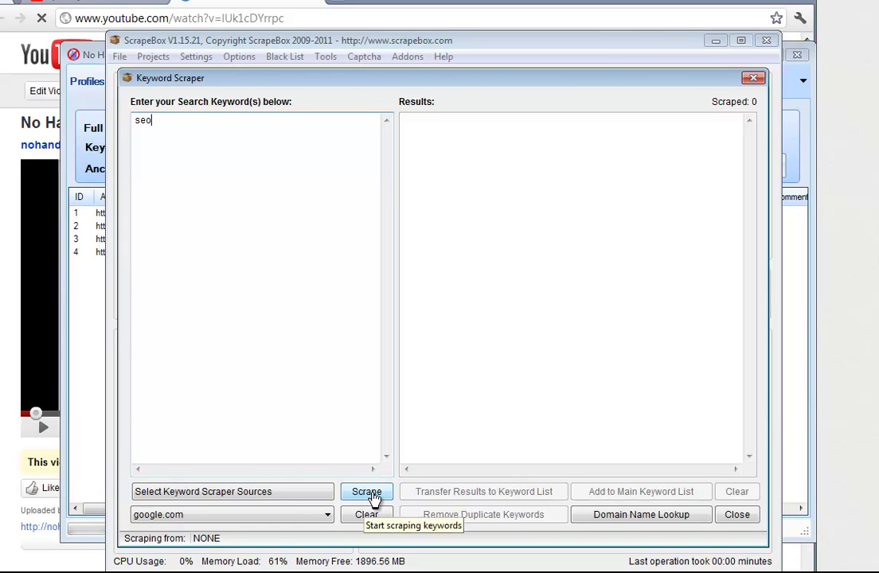
left_click(364, 491)
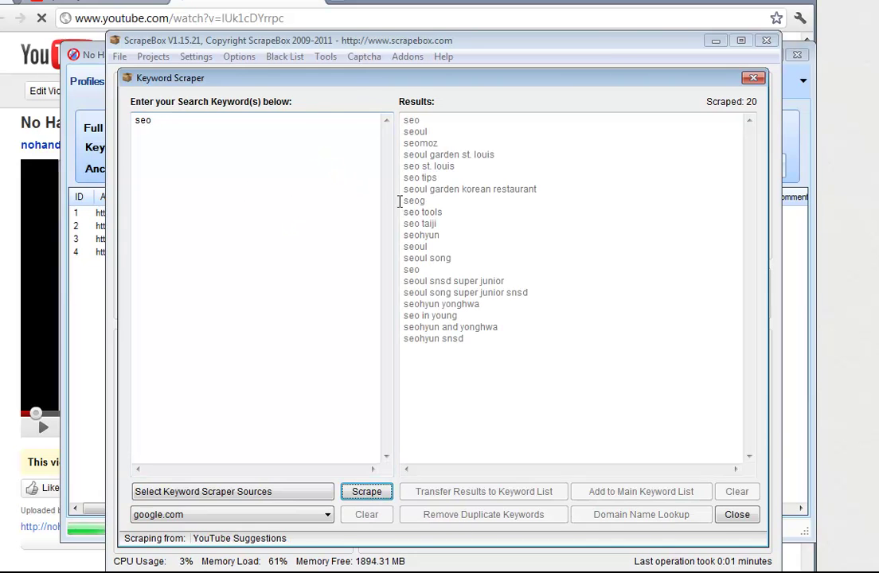
left_click(598, 284)
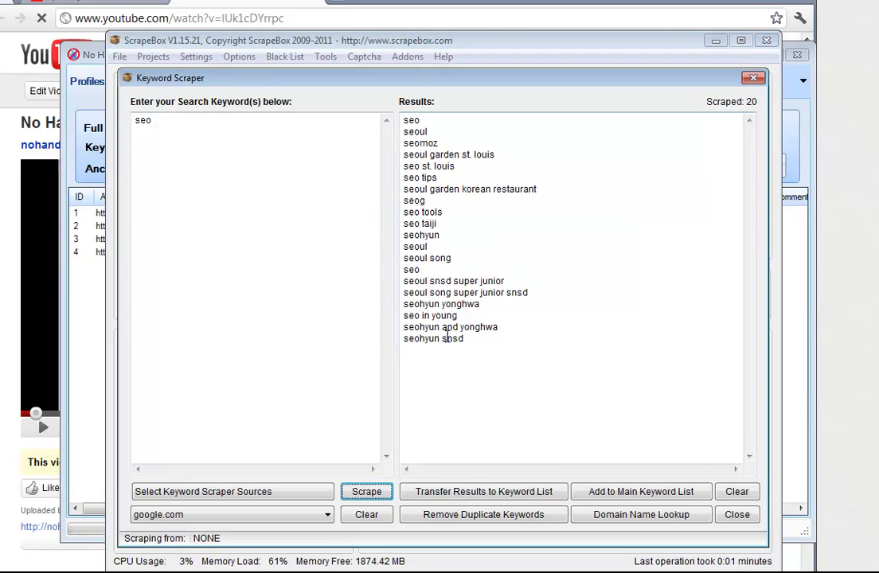
Enable all remaining keyword scraper sources: Yahoo! Search Assist, Amazon, Bing, Google Product Search, Shopping.com, Yahoo! Shopping and Ask.com
left_click(288, 491)
left_click(147, 357)
left_click(148, 372)
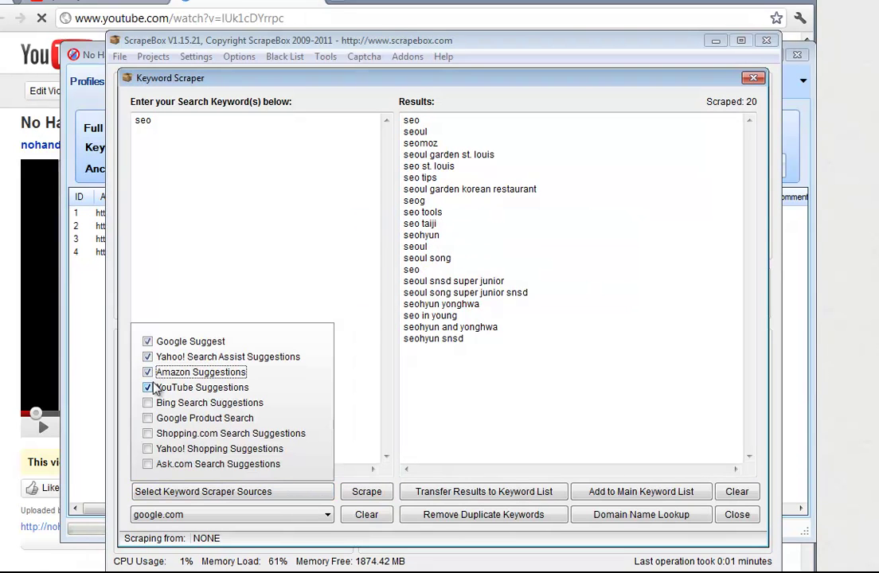
left_click(147, 403)
left_click(147, 418)
left_click(148, 433)
left_click(147, 448)
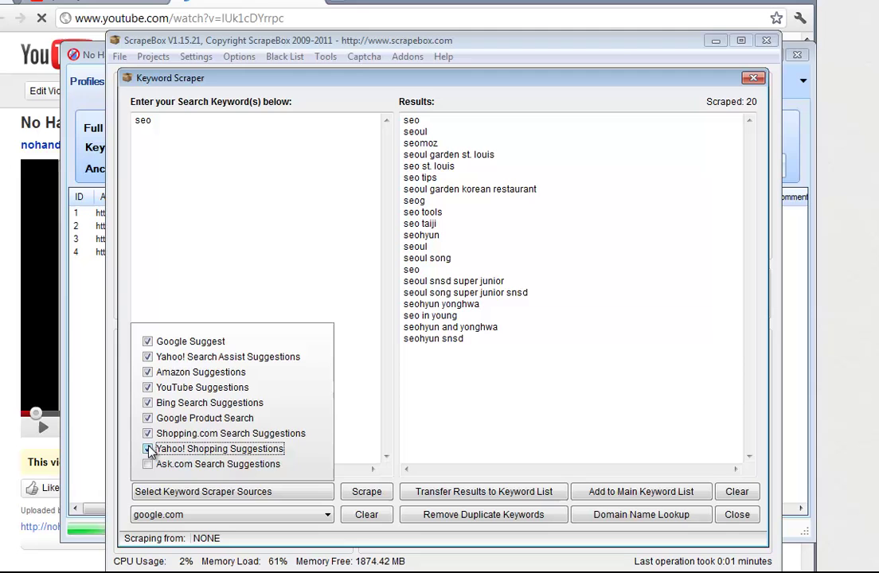
left_click(147, 464)
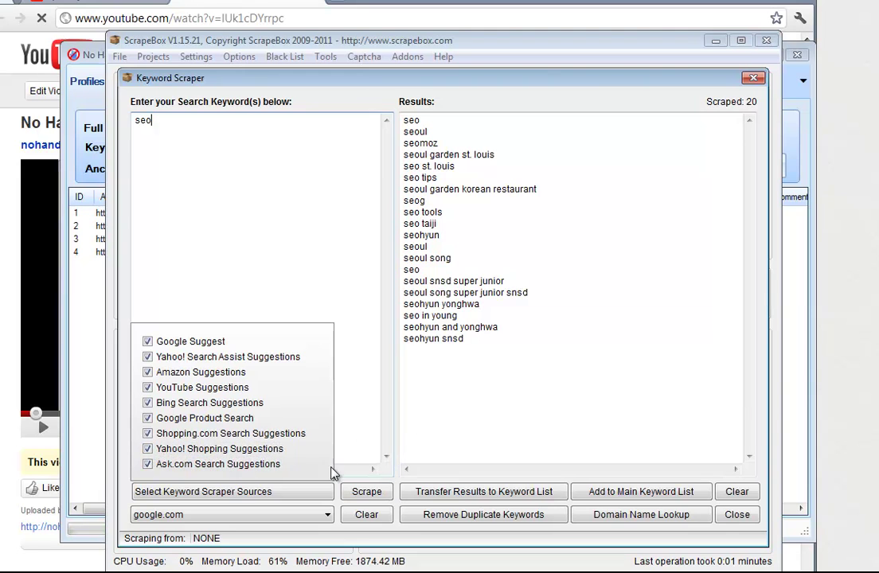
left_click(314, 492)
Delete the existing scraped results and scrape "seo" again from all enabled sources
left_click(562, 377)
key("ctrl+a")
key("Delete")
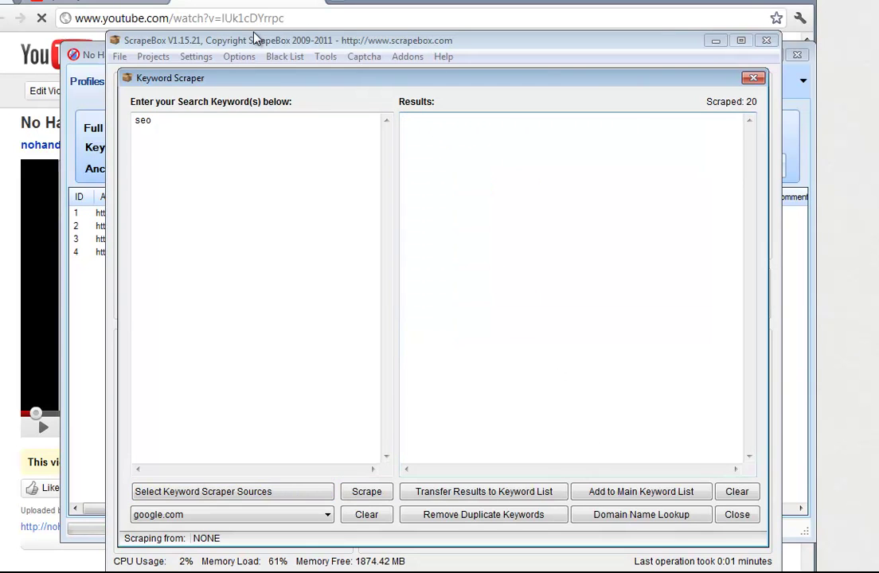
left_click(366, 492)
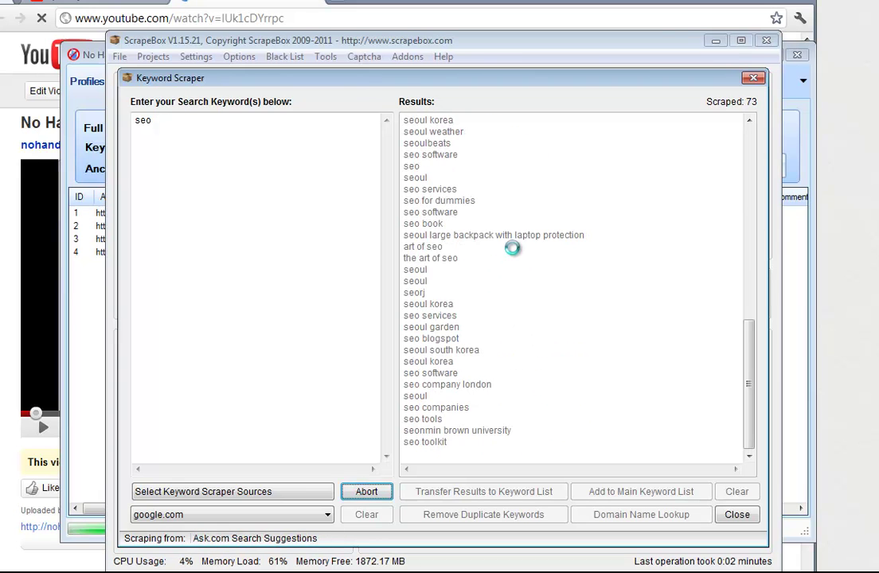
left_click(602, 286)
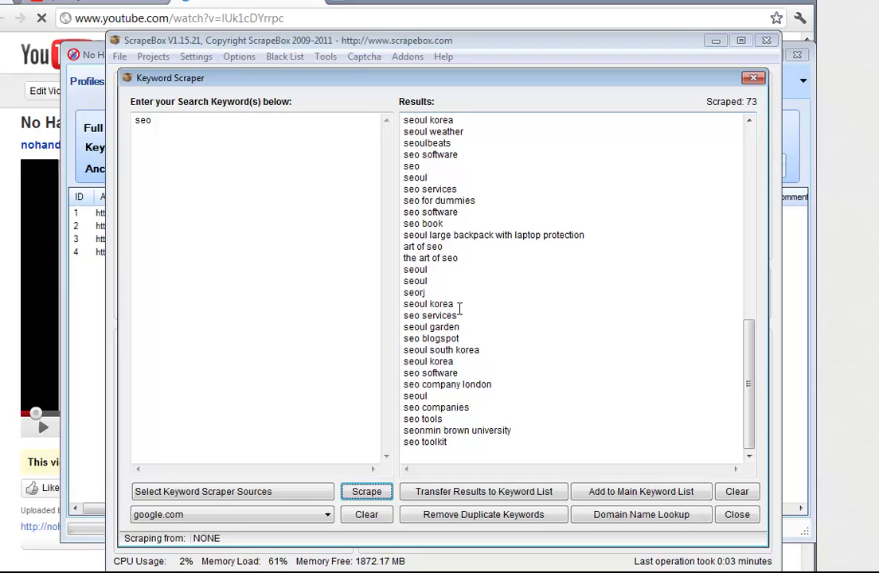
Delete the unrelated Seoul-type keywords from the scraped results and remove the duplicate keywords
left_click_drag(455, 305, 403, 306)
left_click(420, 224)
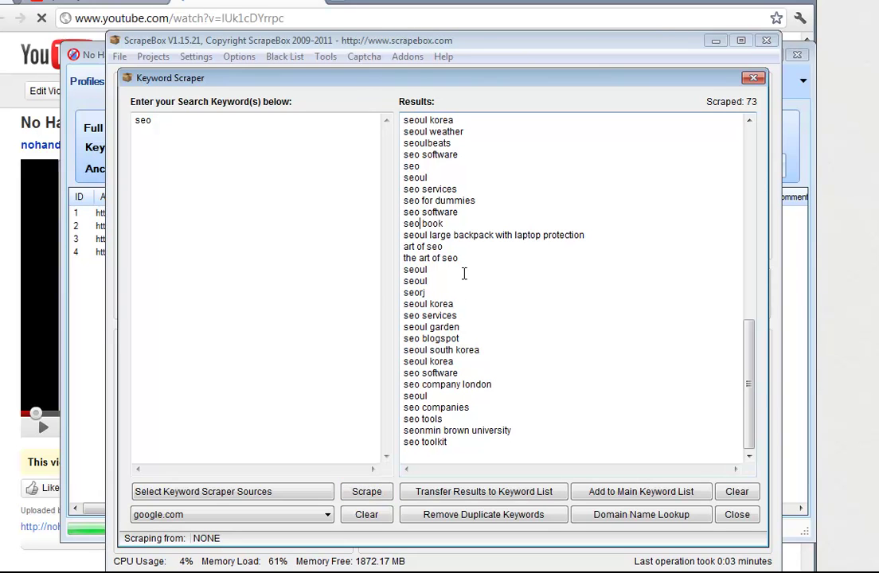
left_click(485, 319)
scroll(736, 386, "up", 10)
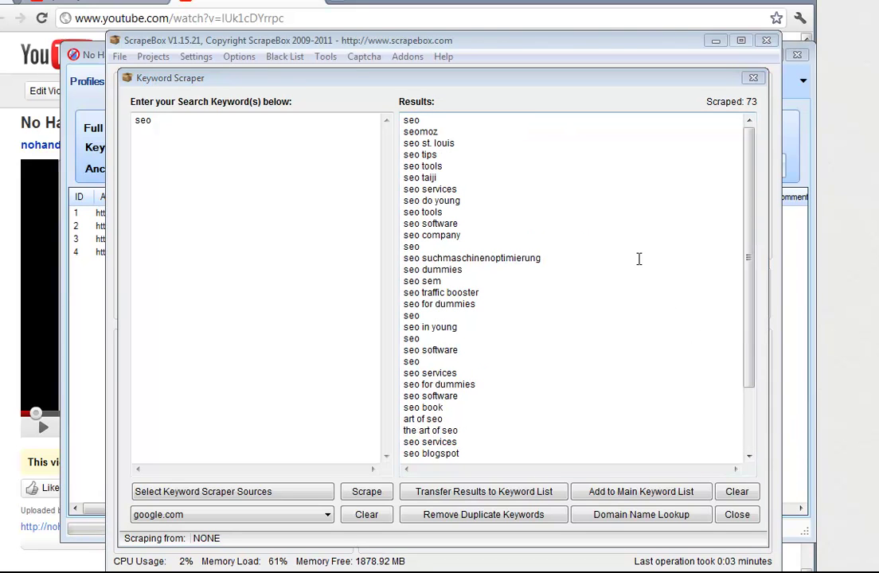
scroll(740, 301, "down", 3)
scroll(740, 301, "up", 15)
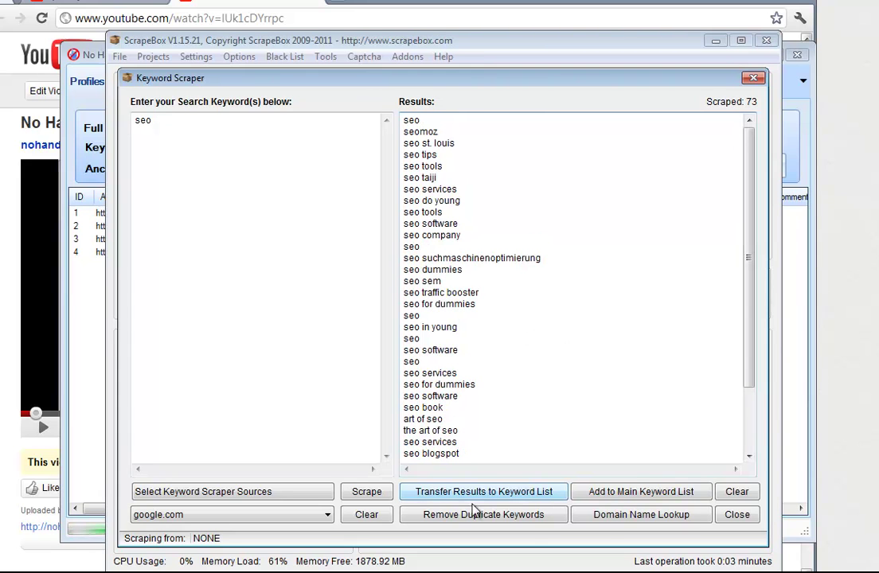
left_click(525, 515)
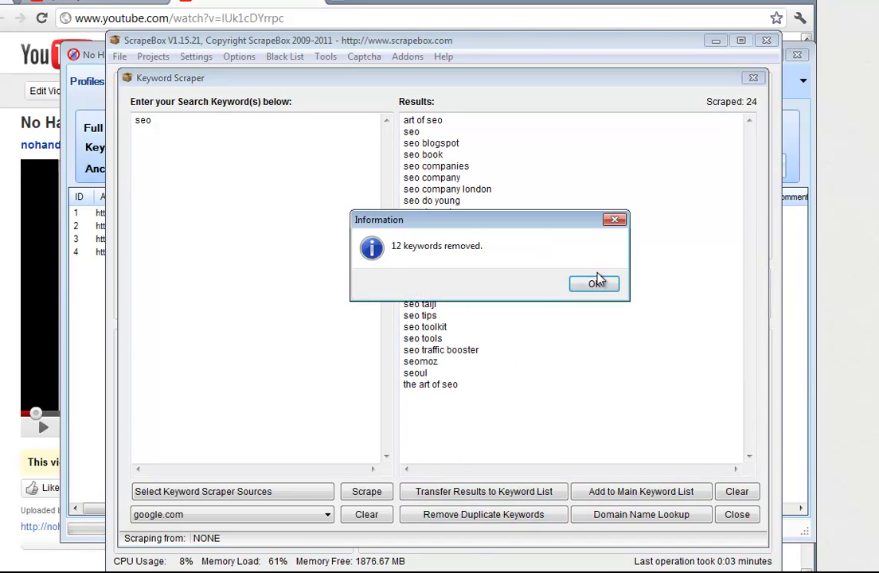
left_click(594, 284)
Copy all scraped keywords and paste them into a new Notepad++ document
left_click(533, 360)
key("ctrl+a")
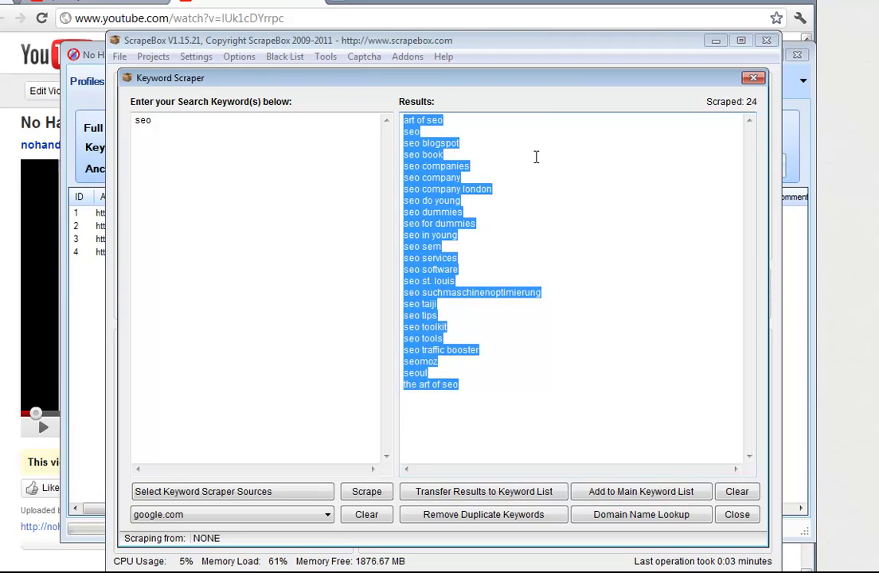
key("super")
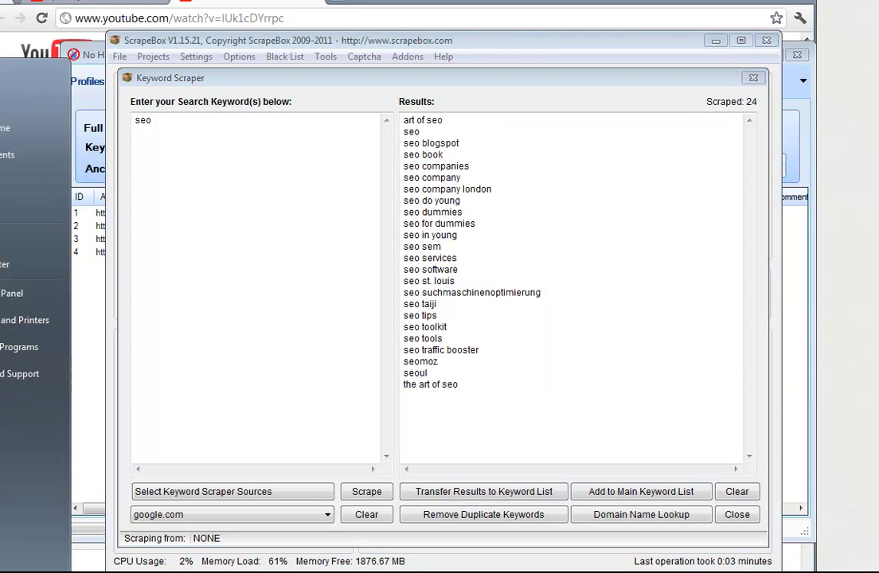
key("Return")
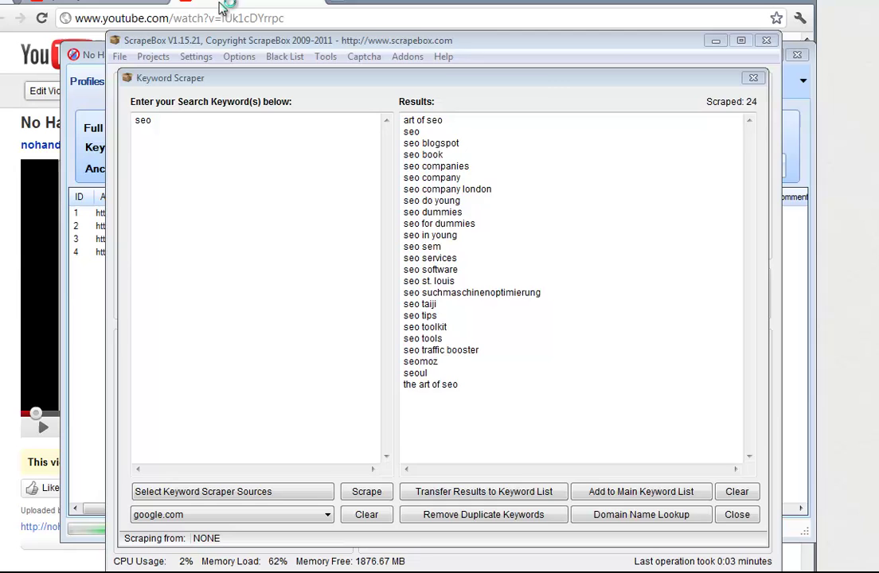
left_click_drag(478, 83, 148, 40)
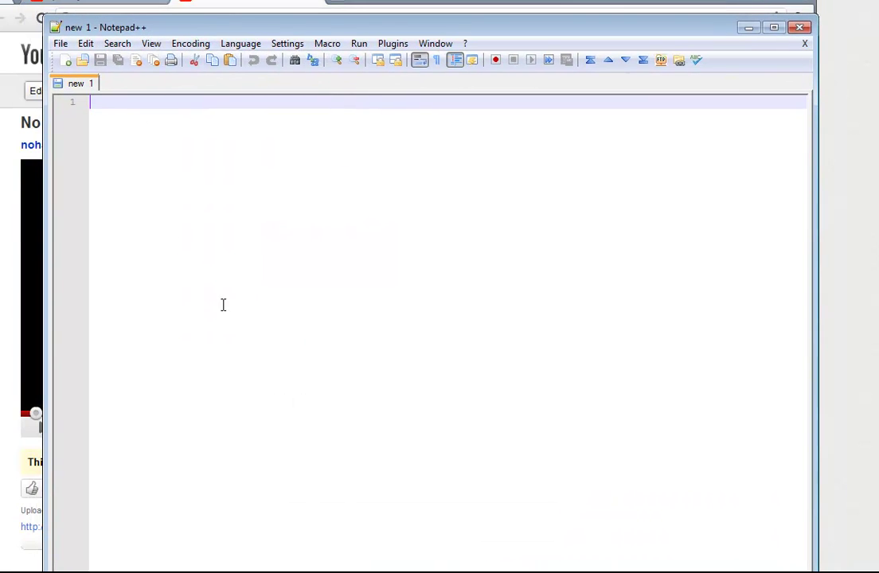
key("ctrl+v")
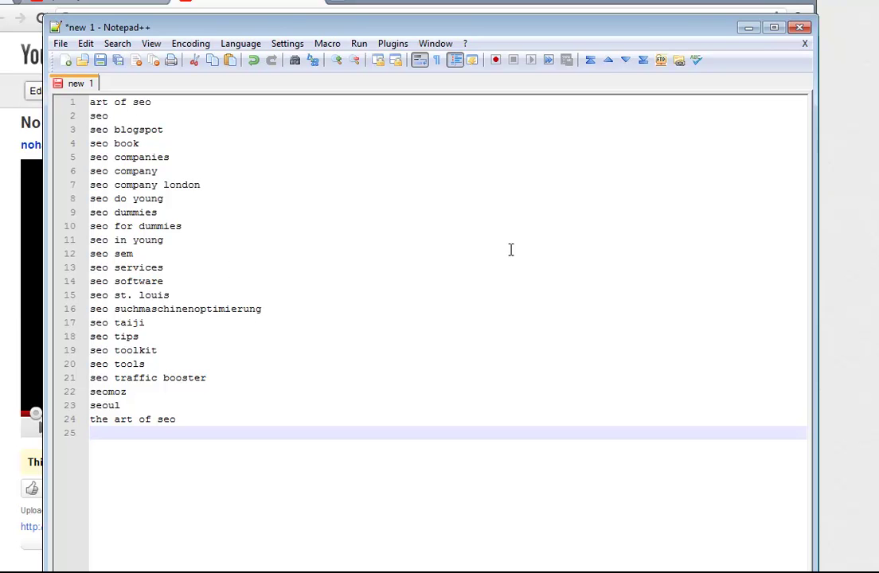
key("ctrl+f")
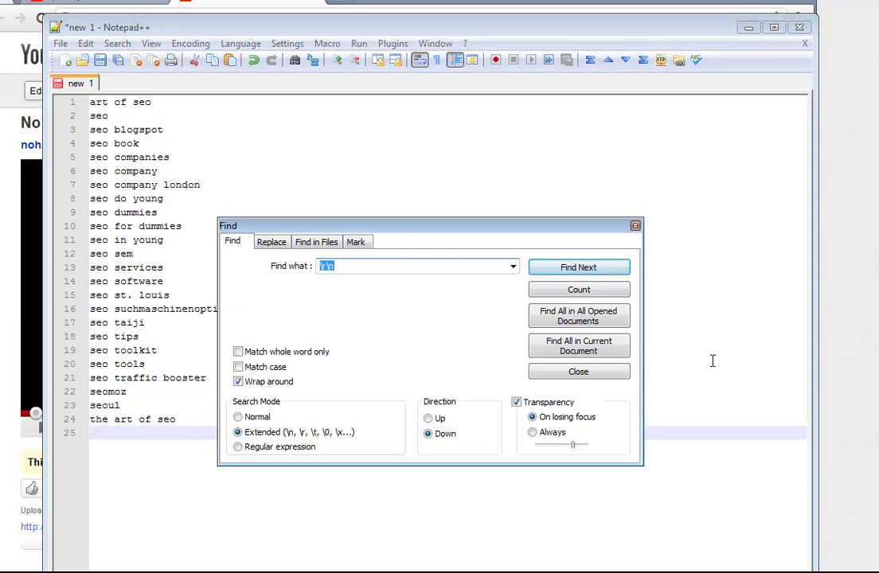
left_click(610, 373)
left_click(183, 112)
left_click_drag(183, 112, 212, 418)
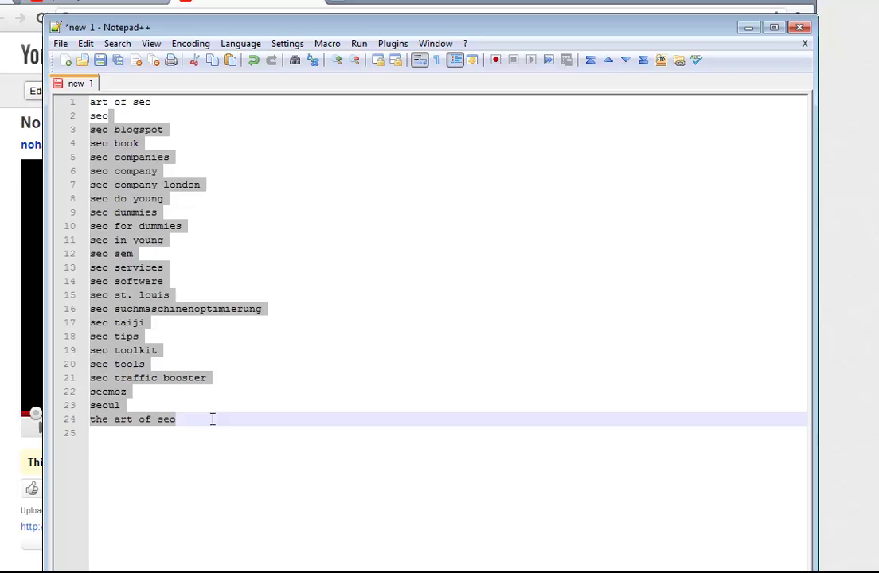
left_click(212, 418)
Delete the "seoul" line from the keyword list
left_click(155, 404)
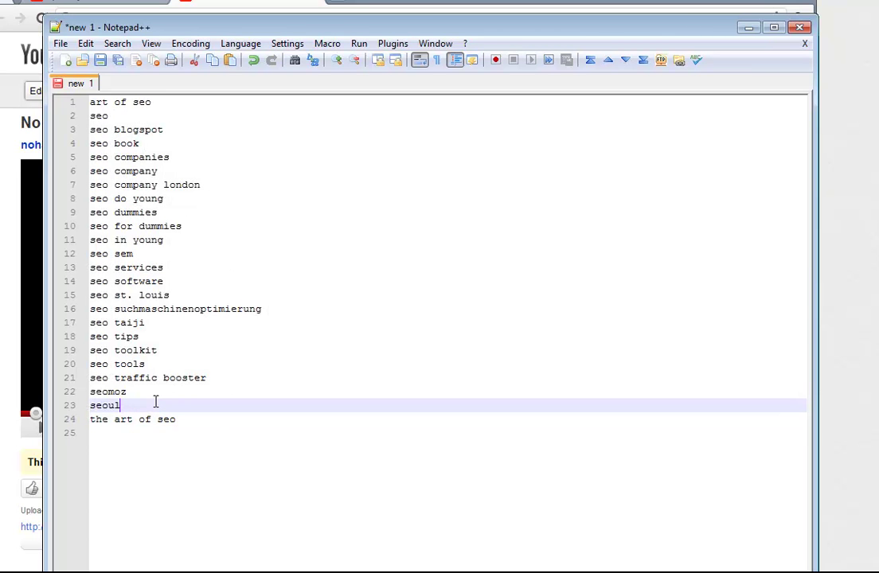
key("shift+Home")
key("BackSpace")
key("BackSpace")
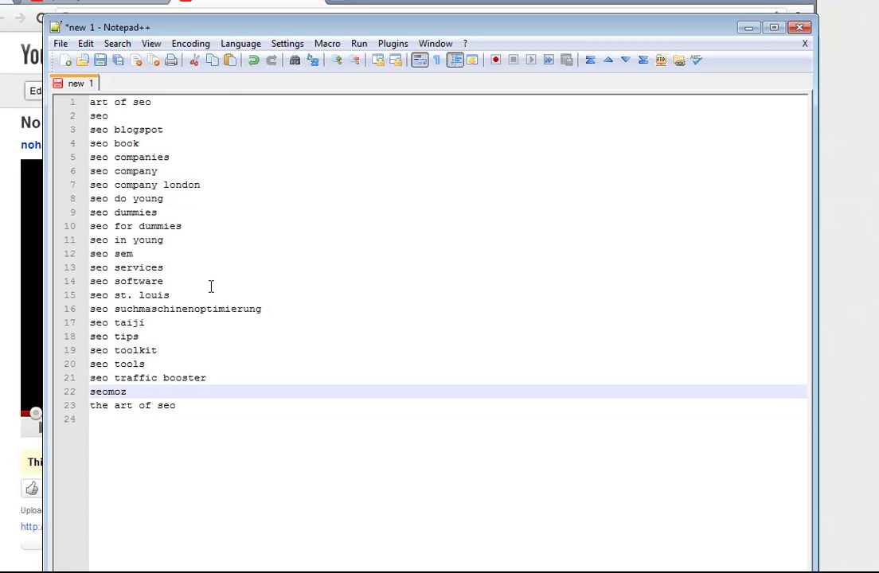
Remove the line break after "art of seo" and reinsert it
left_click(225, 103)
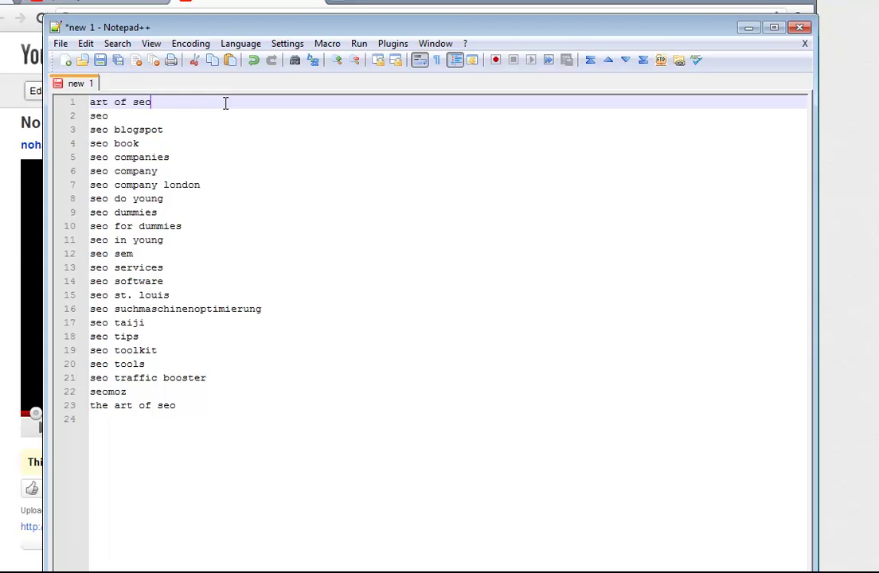
key("Delete")
key("BackSpace")
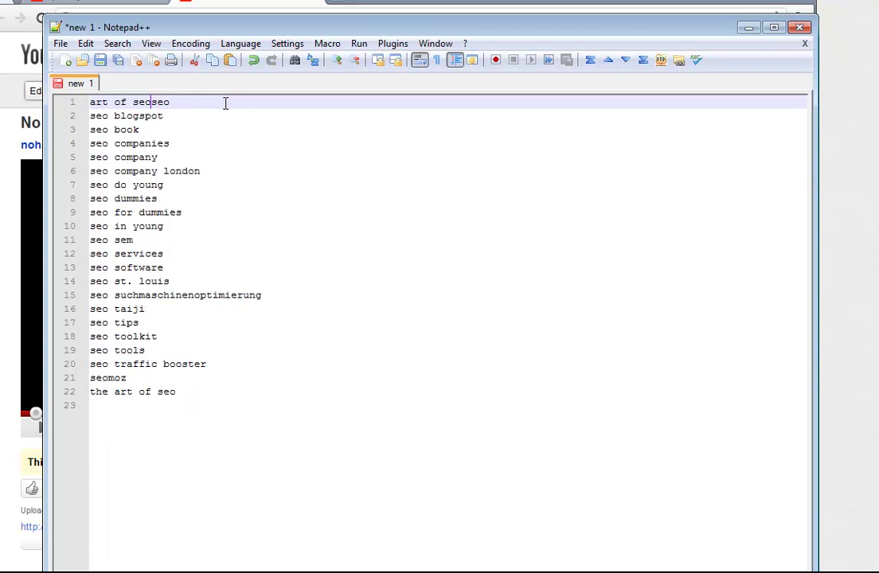
key("Return")
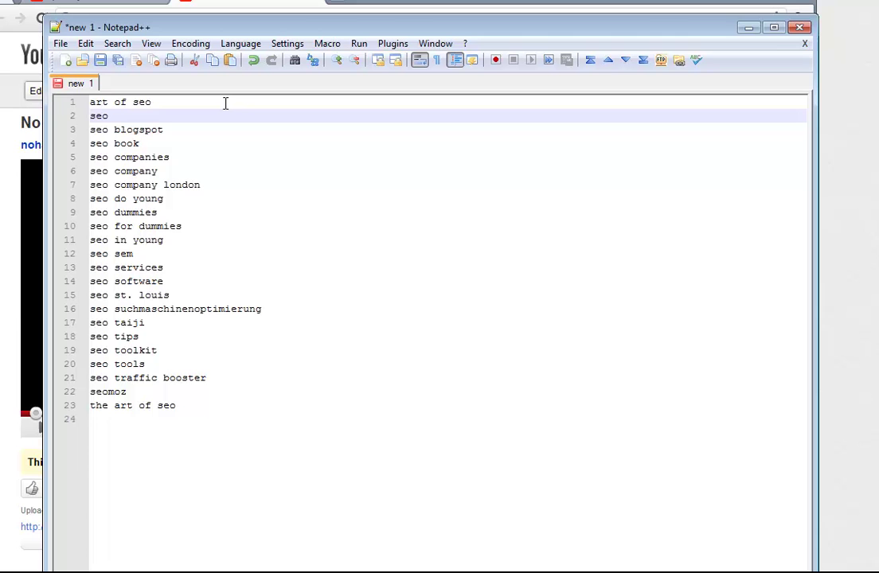
Replace every \r\n with a comma in Extended search mode and remove the trailing comma after the last keyword
key("ctrl+a")
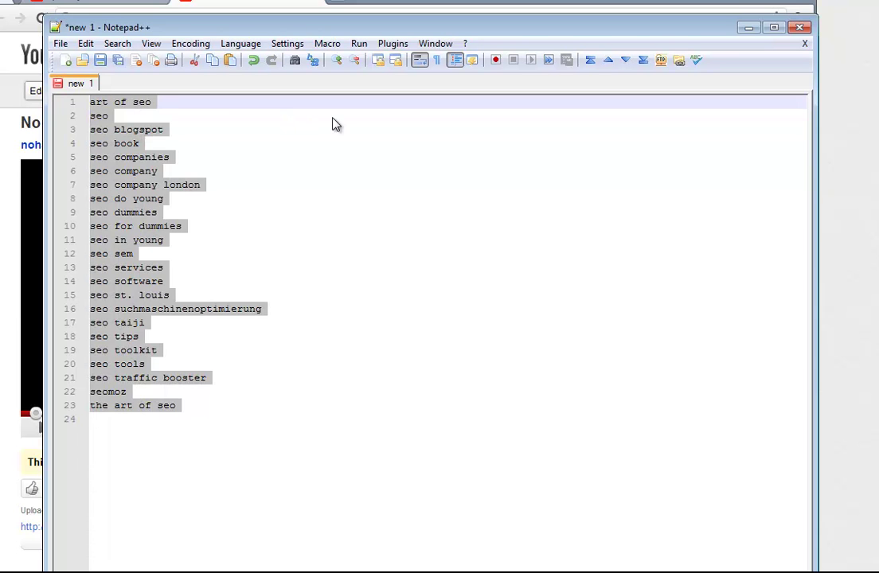
key("ctrl+f")
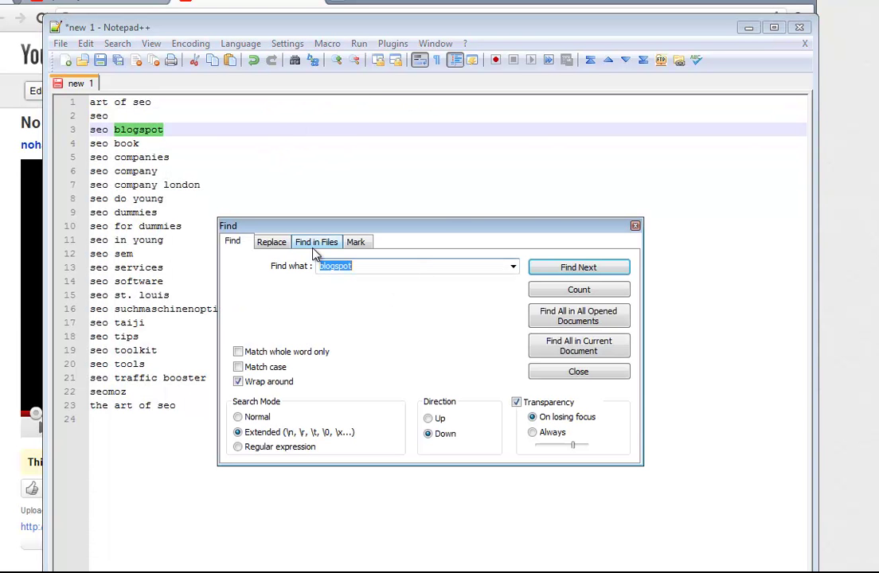
key("BackSpace")
left_click(279, 243)
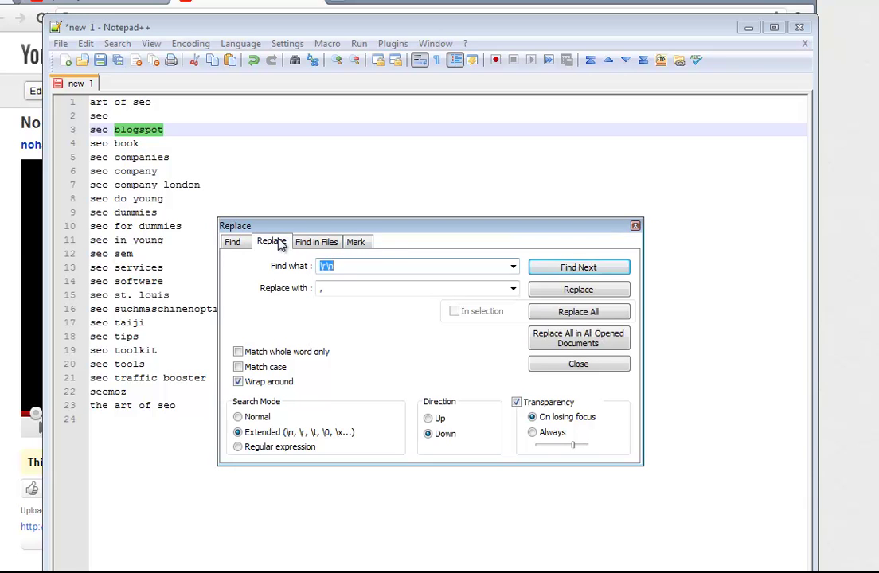
left_click(262, 436)
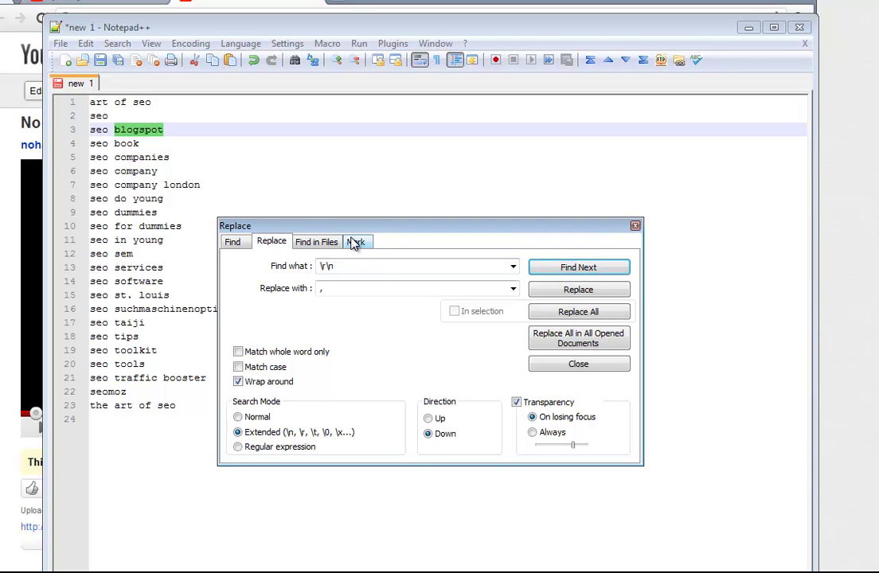
double_click(327, 266)
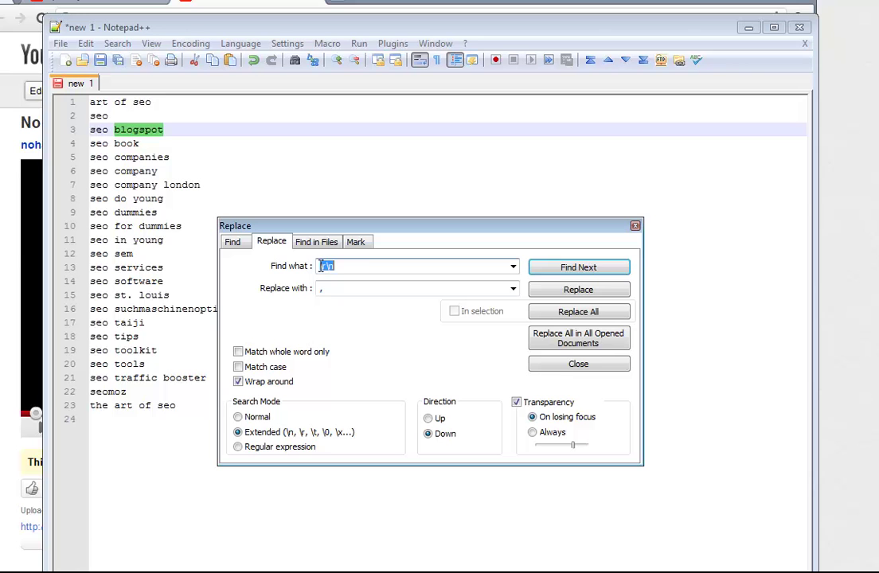
left_click(339, 288)
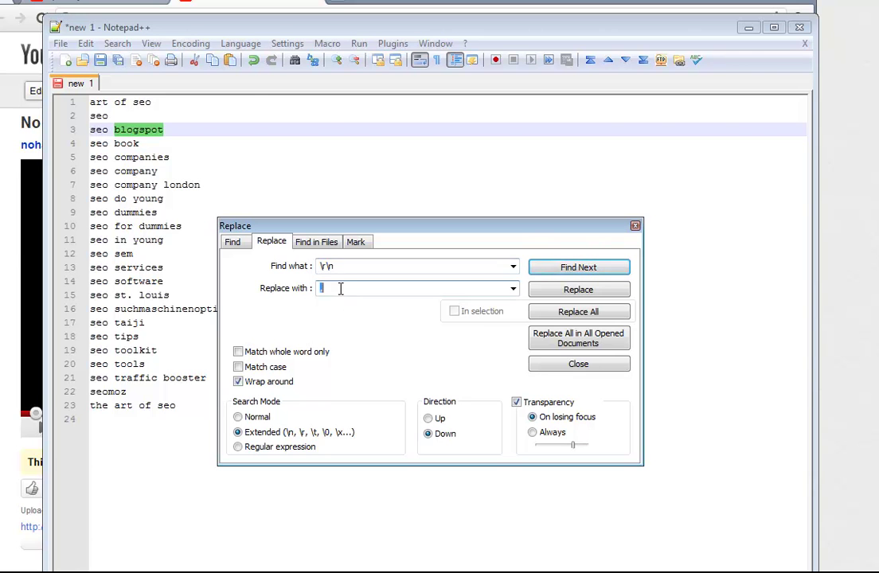
left_click(540, 313)
left_click(536, 329)
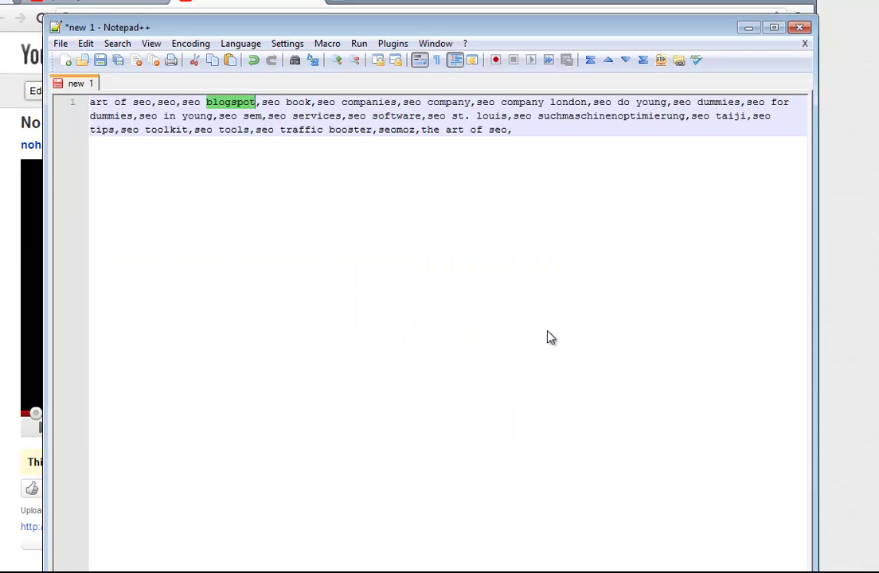
left_click(618, 148)
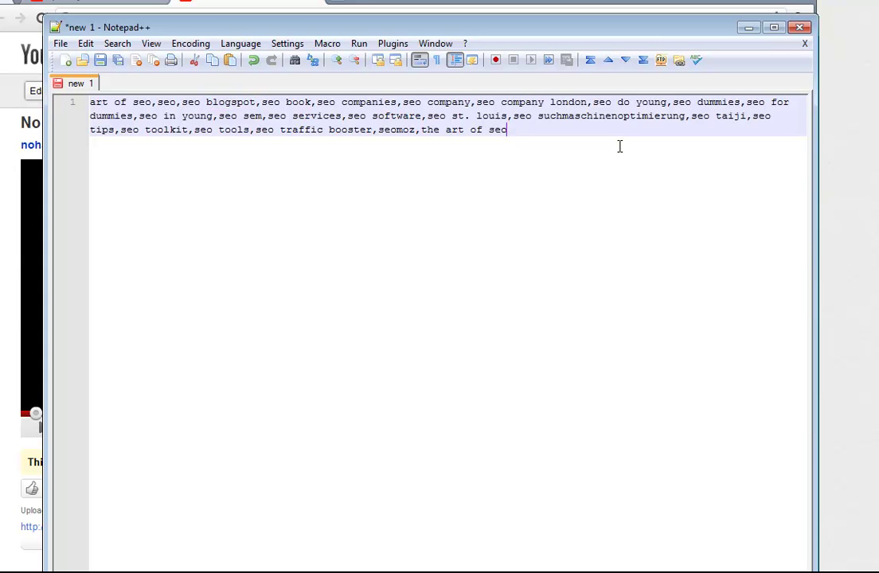
Copy the whole comma-separated keyword list from Notepad++ and paste it as the new profile's keywords in No Hands SEO
key("ctrl+a")
key("alt+Tab")
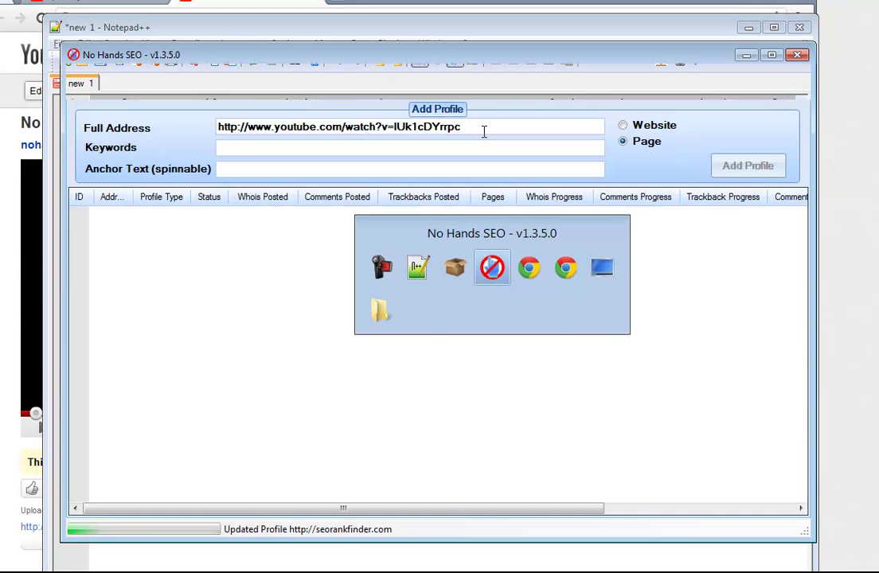
left_click(285, 144)
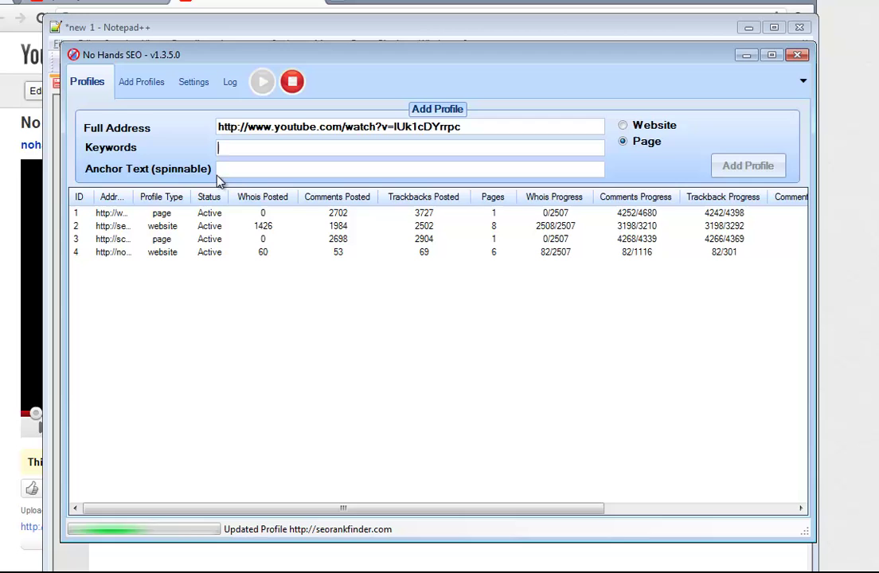
key("ctrl+v")
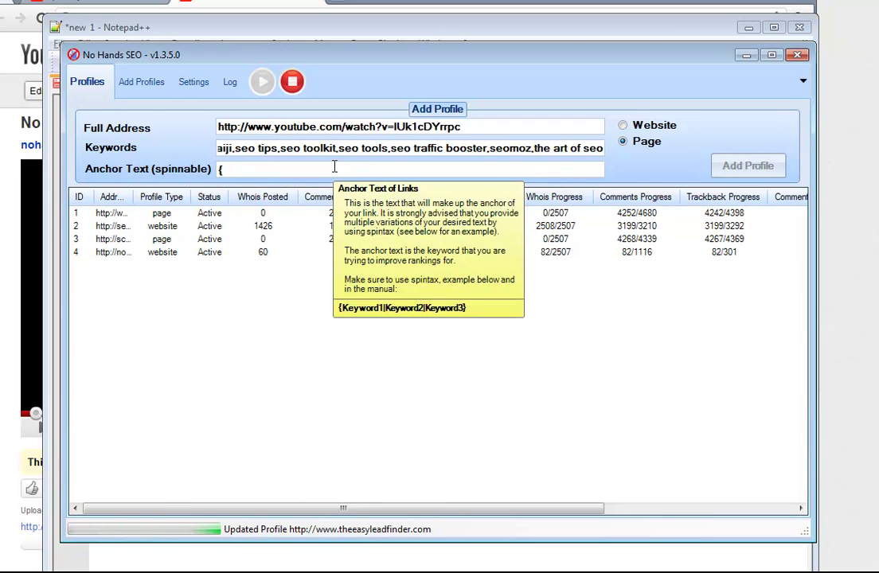
Enter the spinnable anchor text {no hands seo review|no hands seo software|no hands seo} for the new profile
type("han")
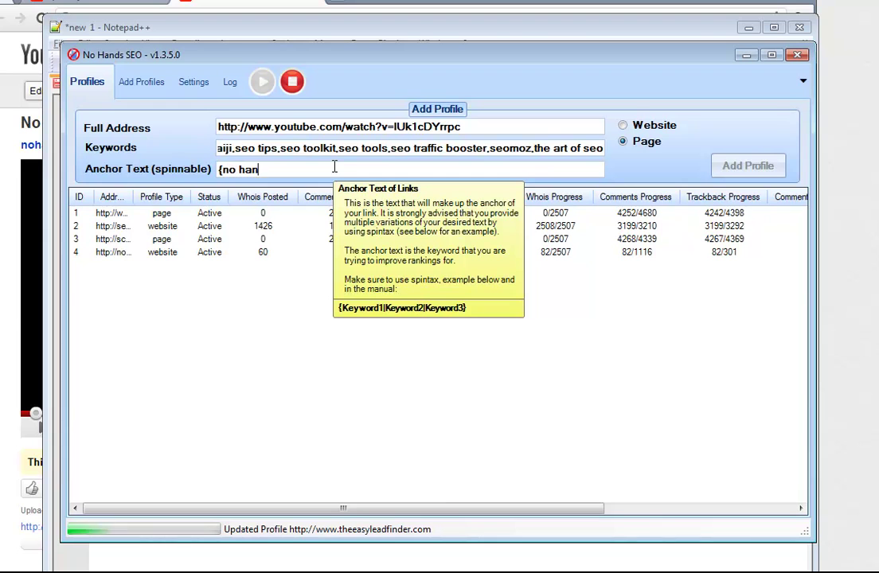
type("ds seo review")
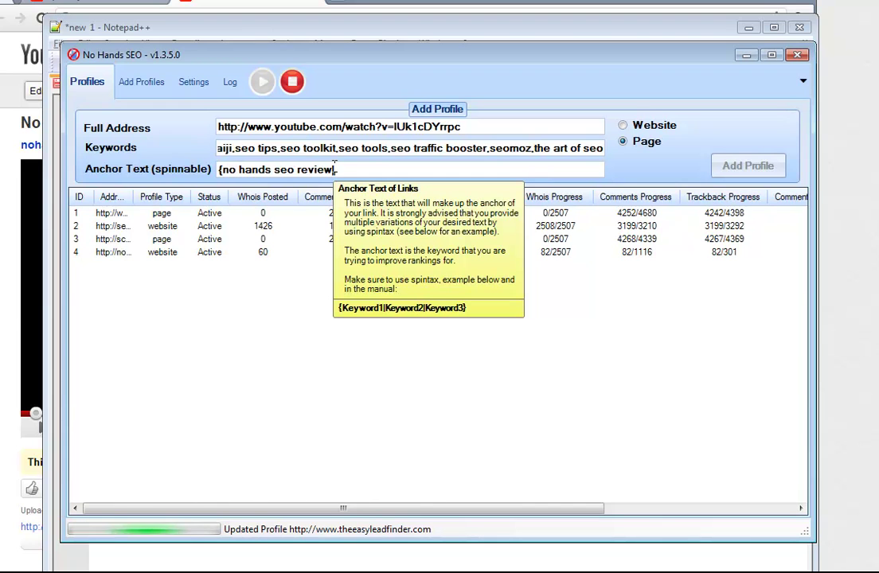
type("|no hands seo software|")
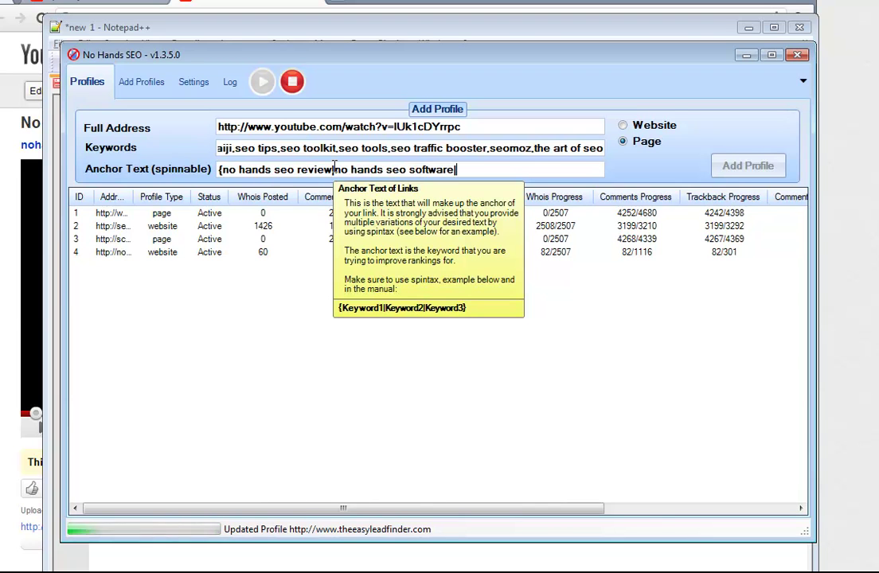
type("no hands seo")
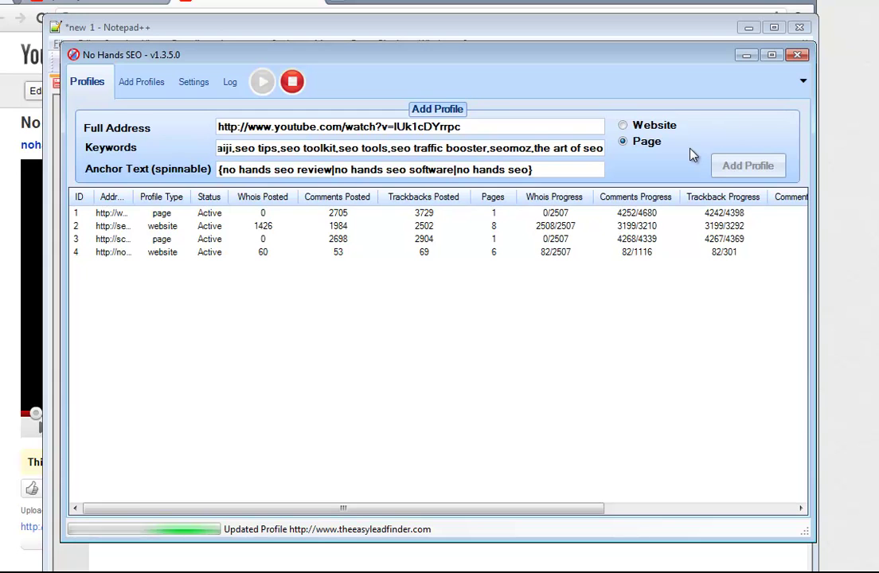
Stop the running threads and add the YouTube video page as a profile, selecting its new row in the list
left_click(293, 83)
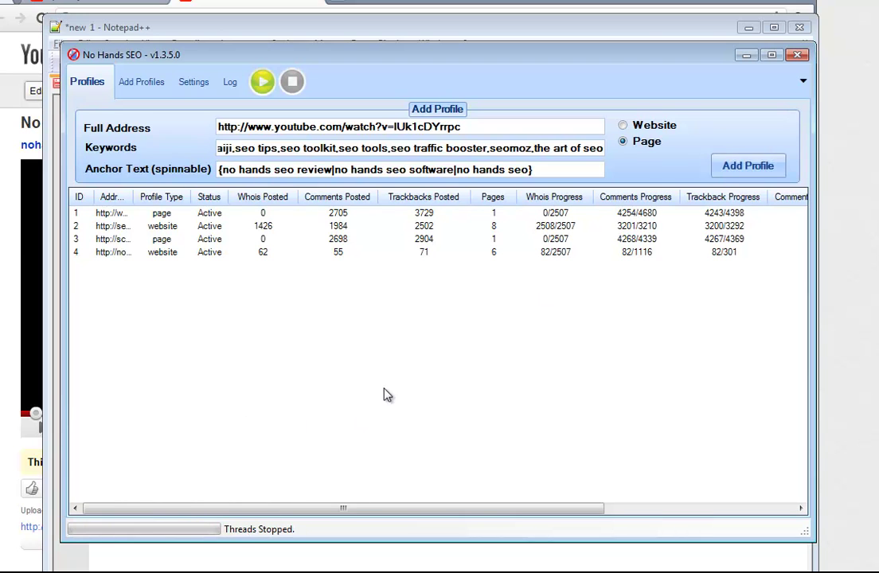
left_click(741, 169)
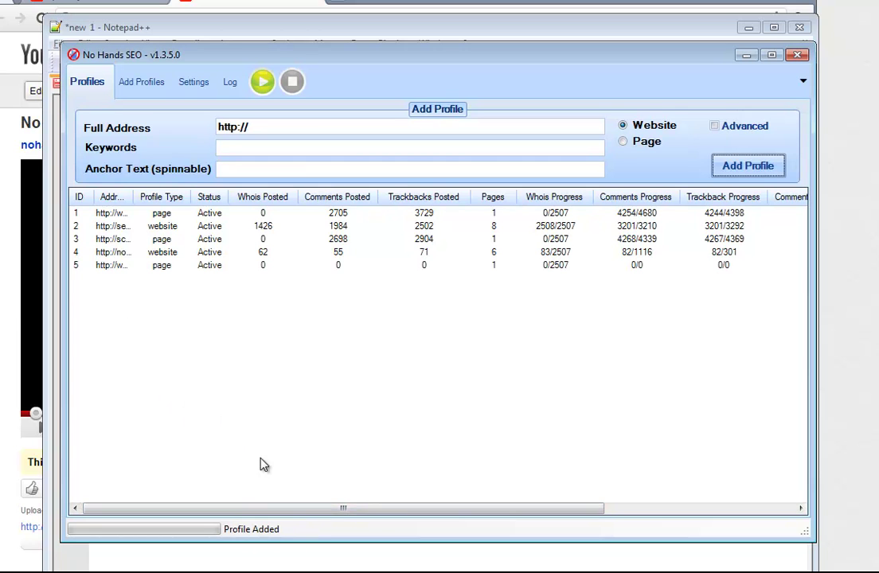
left_click(149, 266)
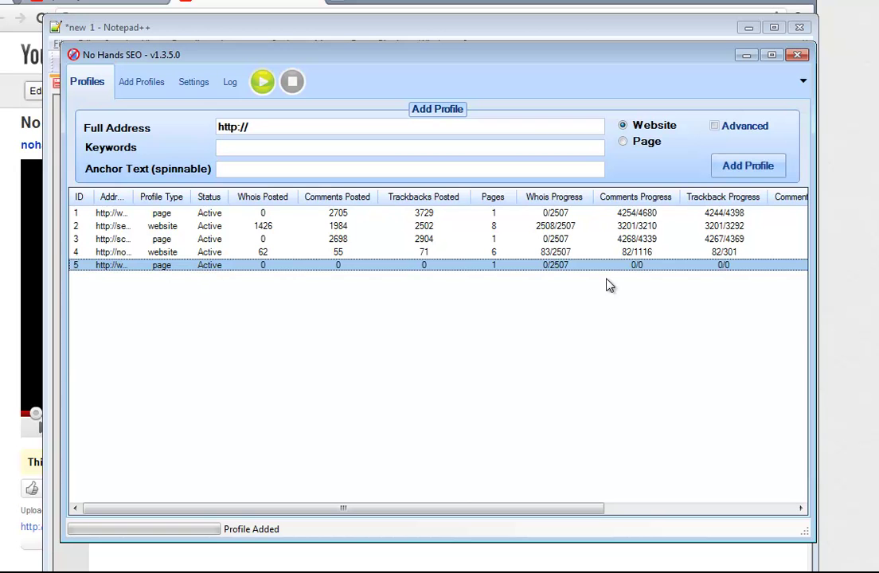
left_click_drag(472, 509, 402, 439)
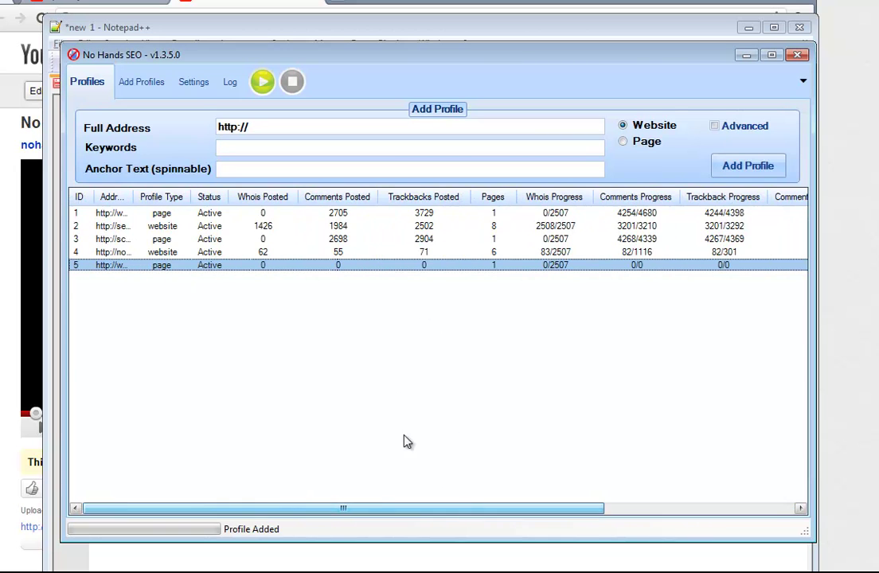
Restart the threads and examine the work log for the YouTube profile's blog page and trackback searches
left_click(262, 81)
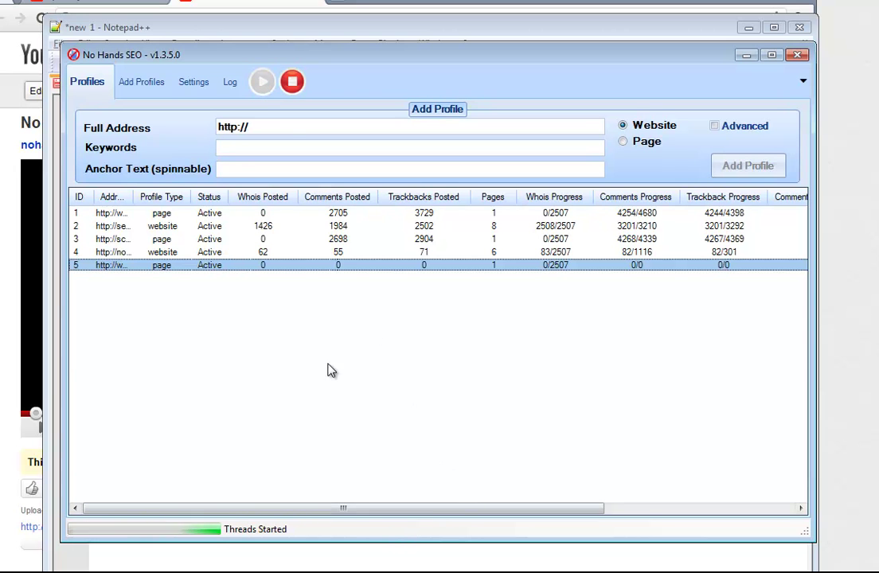
left_click(227, 83)
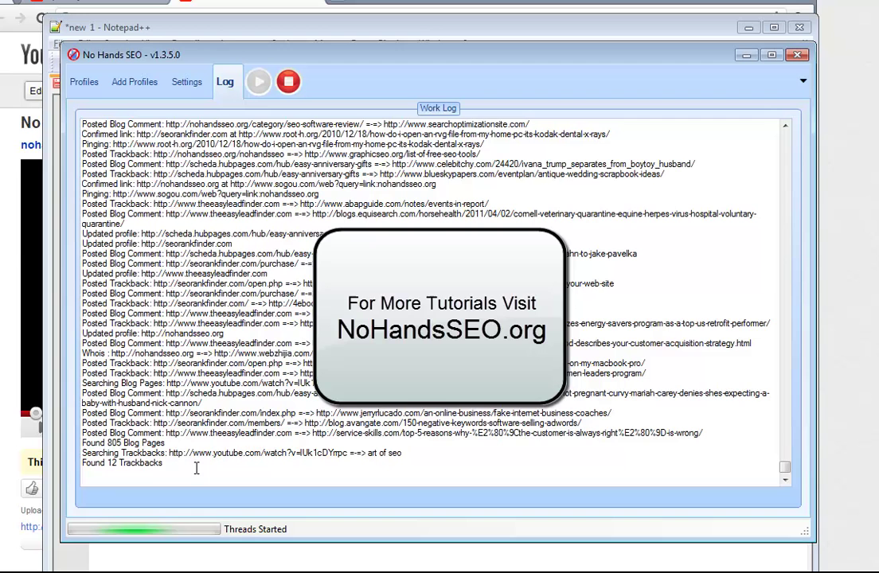
left_click_drag(121, 451, 271, 439)
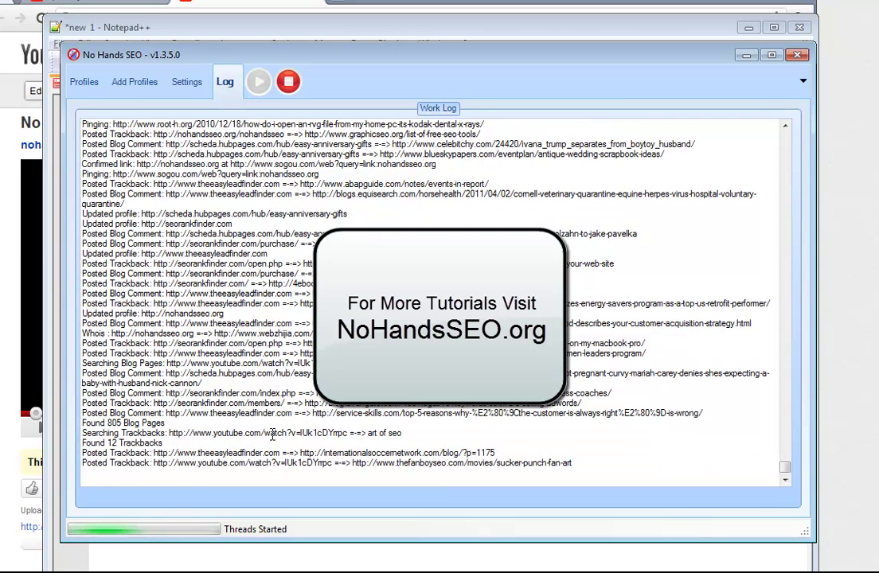